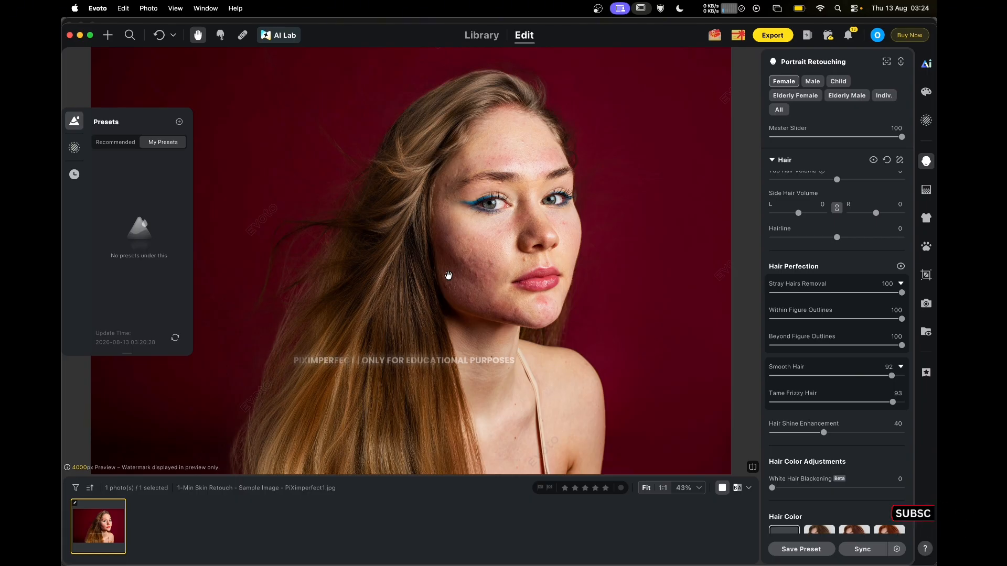
# Compare the portrait before and after the hair retouching by toggling the original view
pyautogui.press('\\')
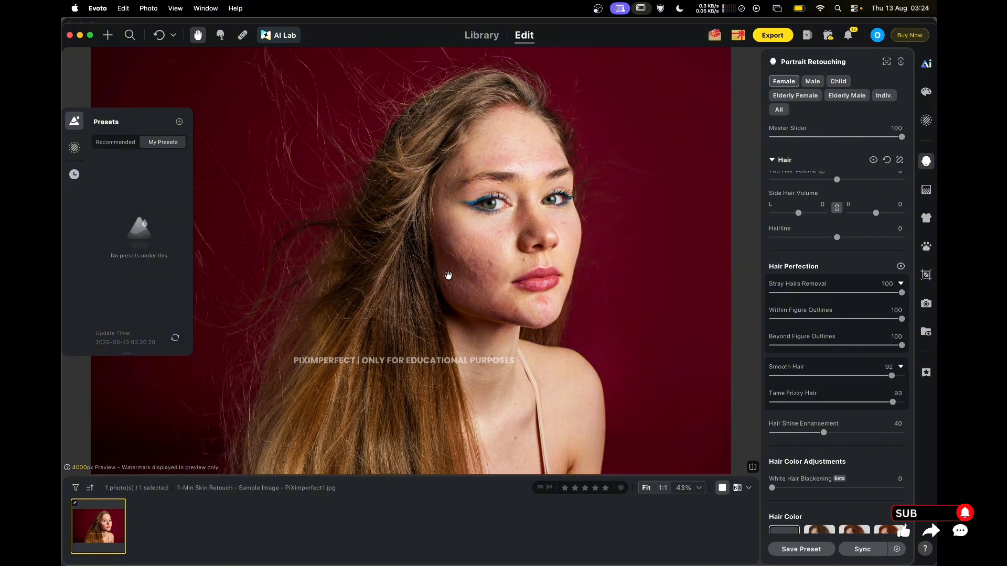
pyautogui.press('\\')
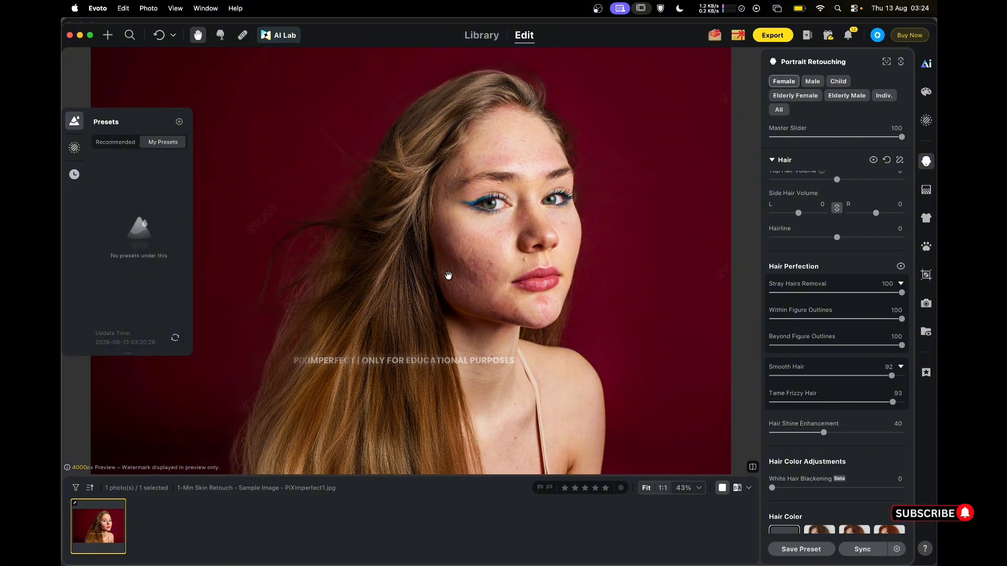
pyautogui.press('\\')
pyautogui.press('\\')
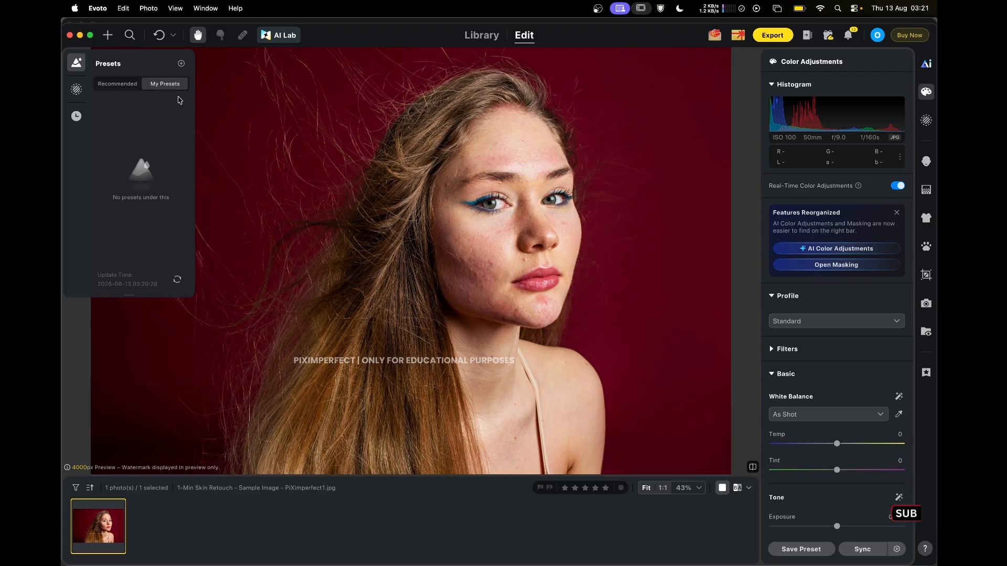
# Visit the Library, dismiss the version 7.3.0 update notice, and return to editing the portrait
pyautogui.click(173, 37)
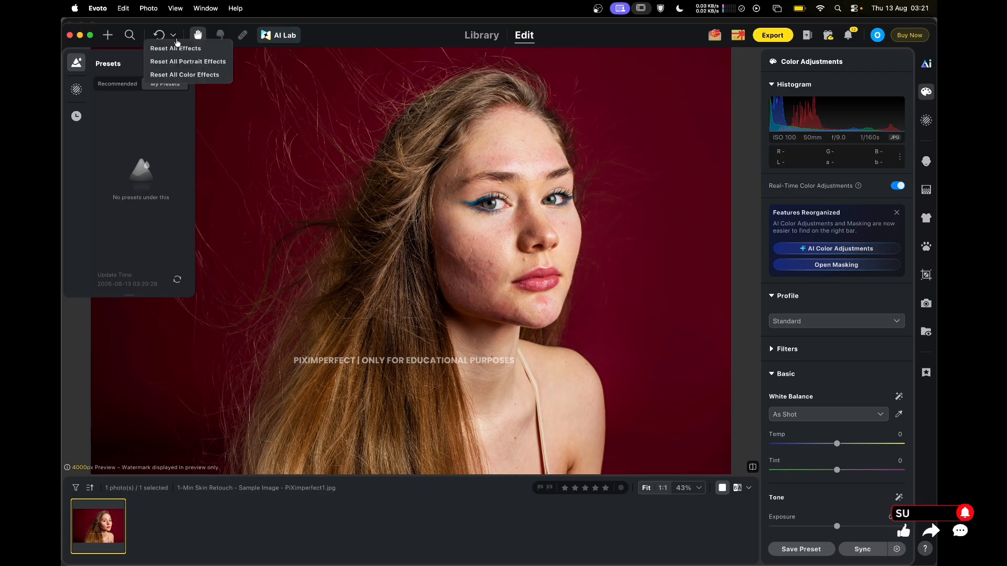
pyautogui.click(284, 160)
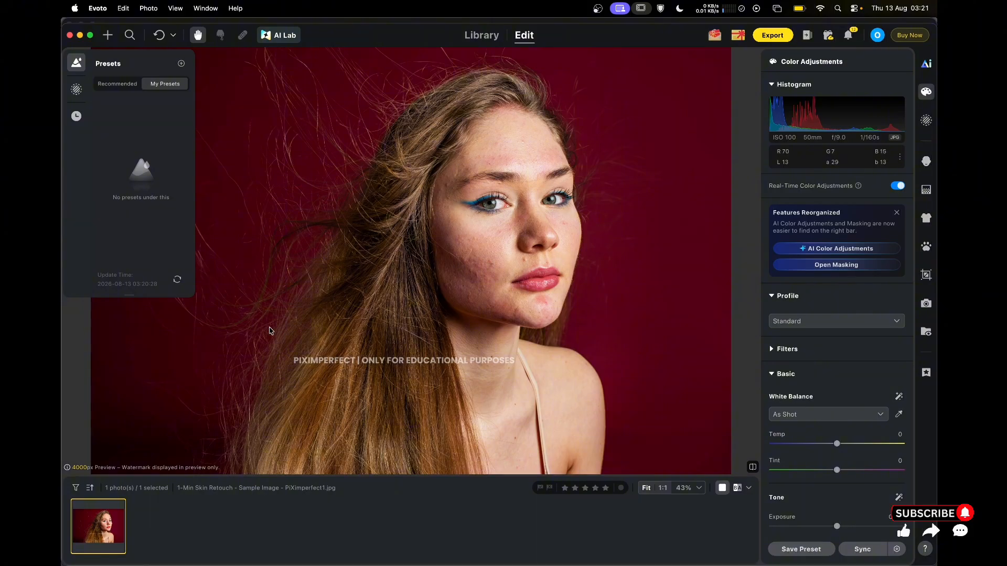
pyautogui.click(483, 37)
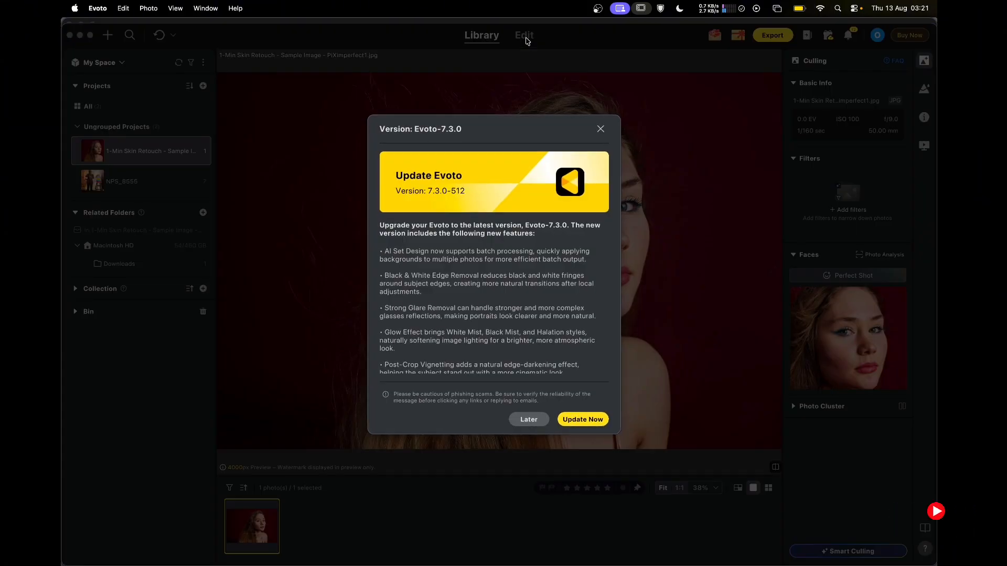
pyautogui.click(600, 130)
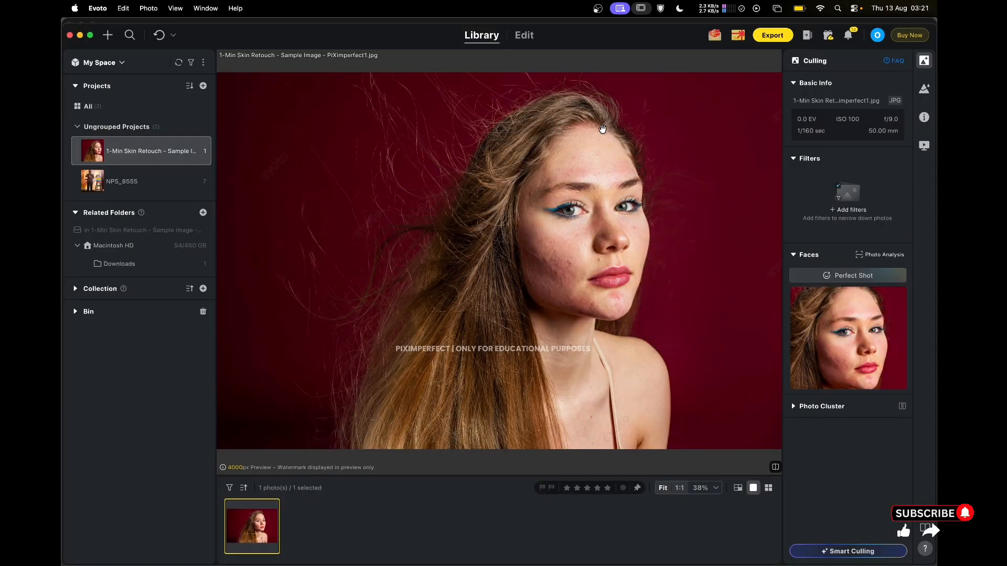
pyautogui.click(524, 36)
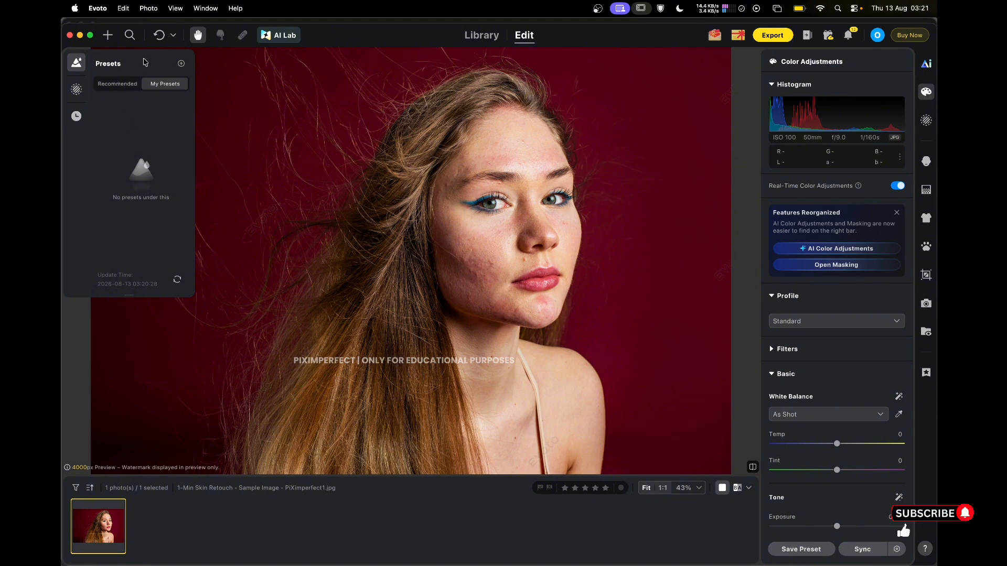
# Move the floating Presets panel lower over the canvas and expand the Hair settings of Portrait Retouching
pyautogui.moveTo(145, 63); pyautogui.dragTo(145, 122)
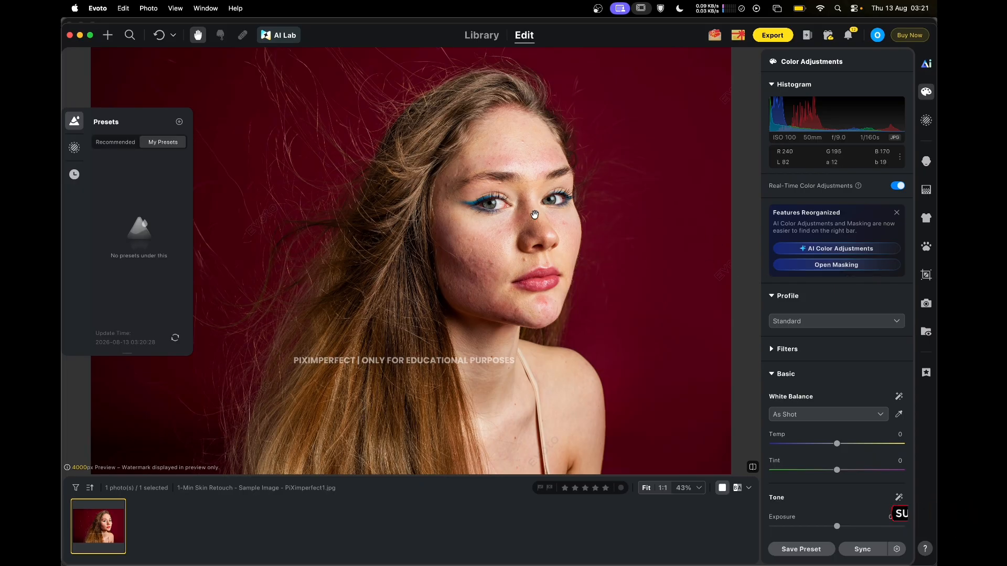
pyautogui.click(927, 161)
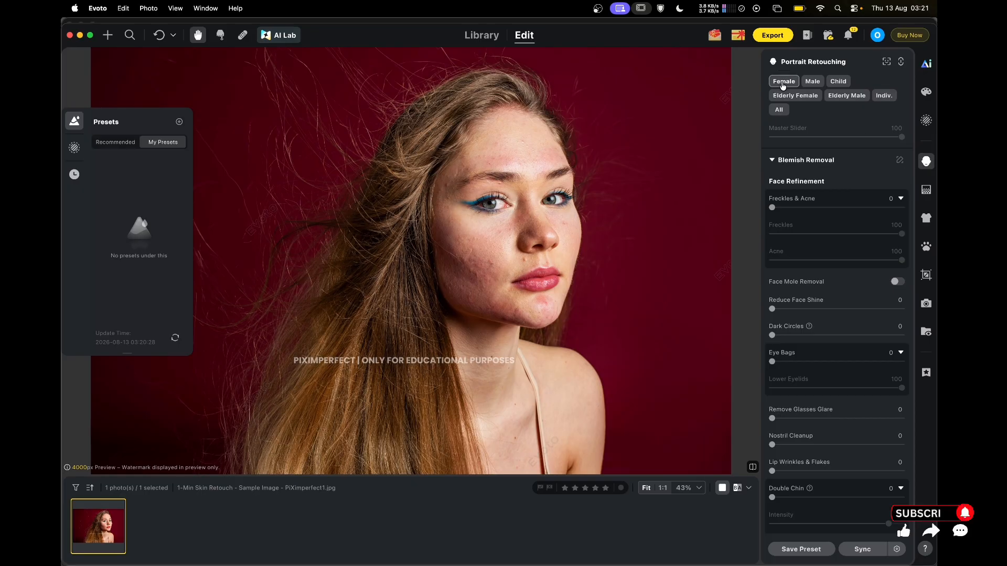
pyautogui.scroll(-8, 801, 373)
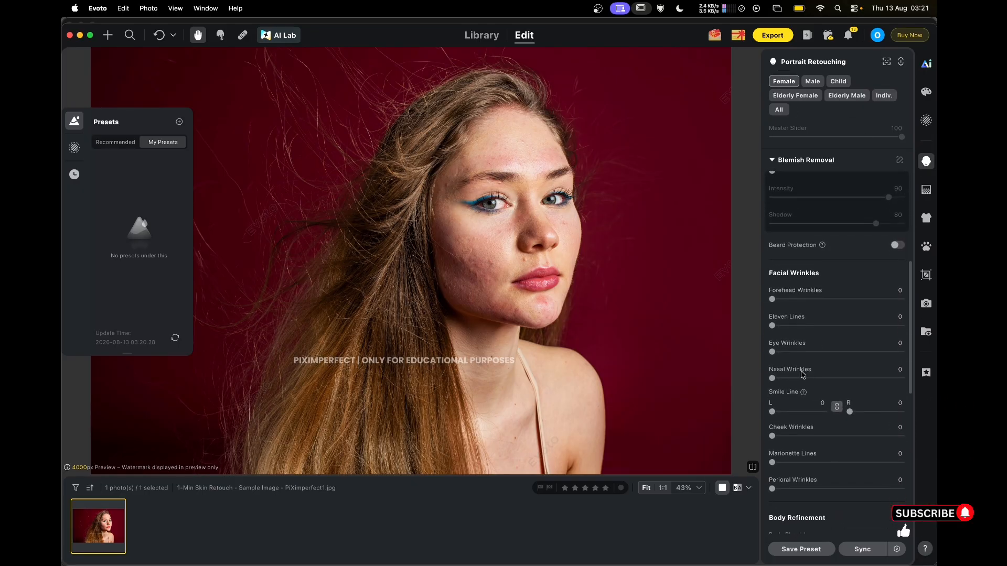
pyautogui.scroll(-10, 802, 374)
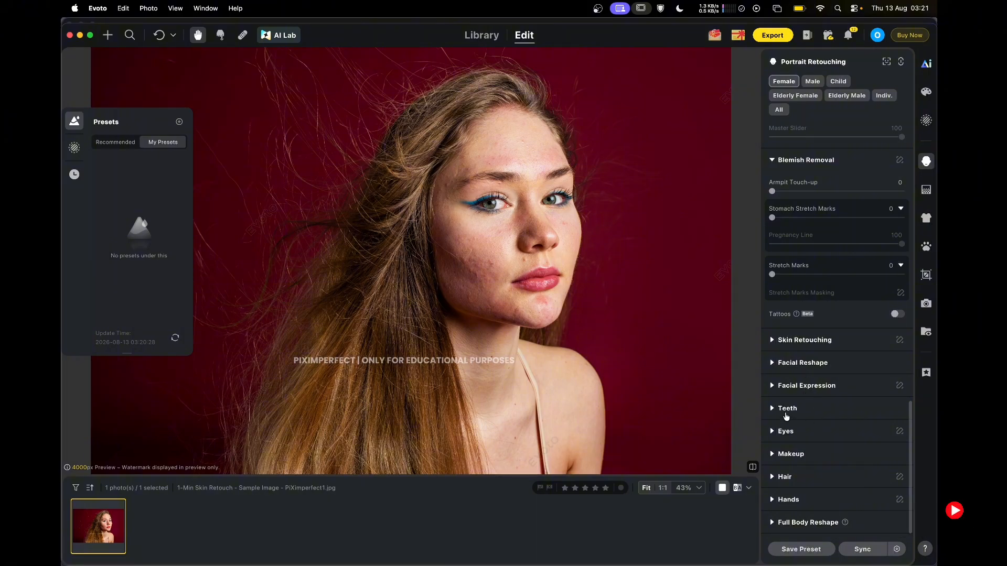
pyautogui.click(778, 481)
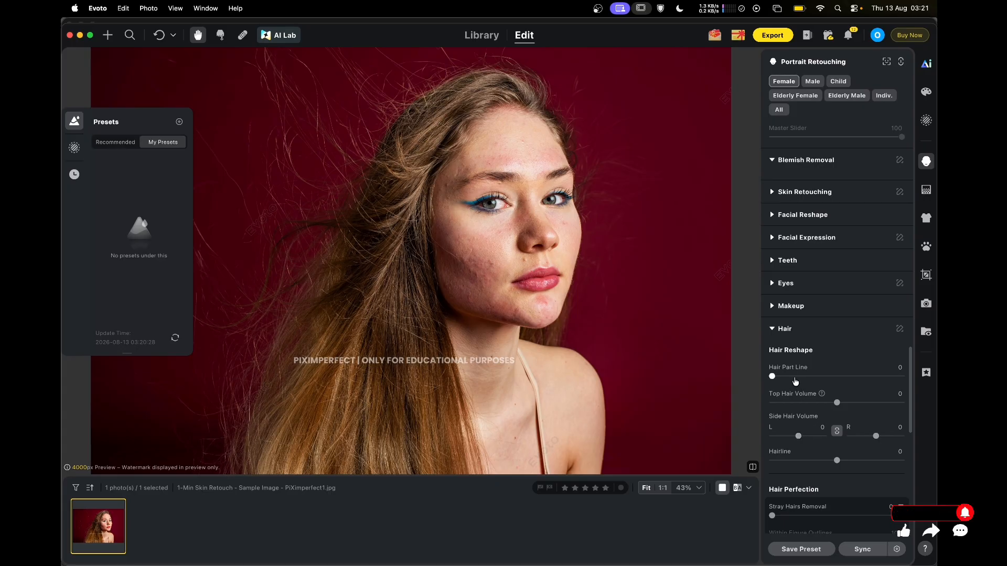
# Set Hair Part Line to 15 and Stray Hairs Removal to 100
pyautogui.click(791, 376)
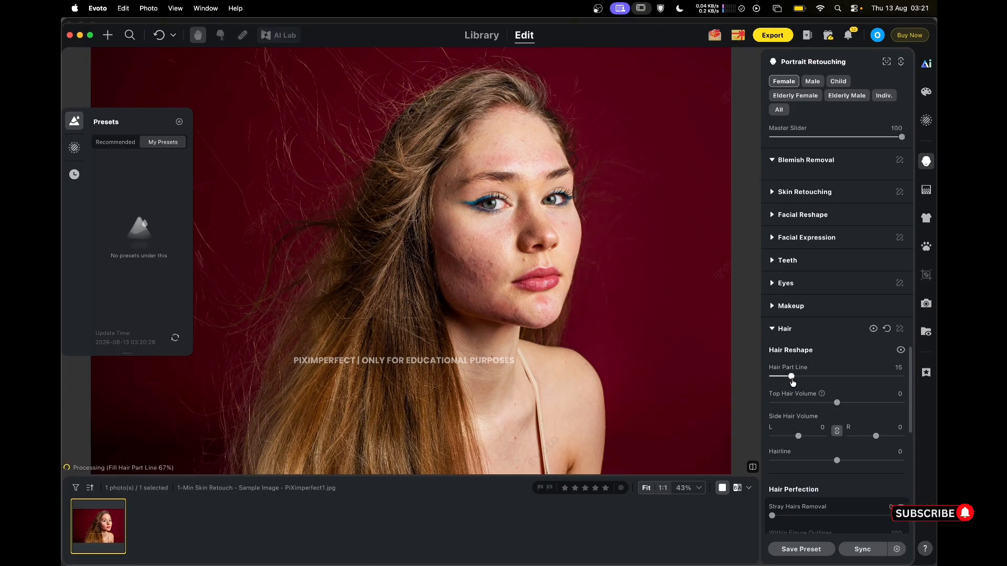
pyautogui.scroll(-4, 810, 448)
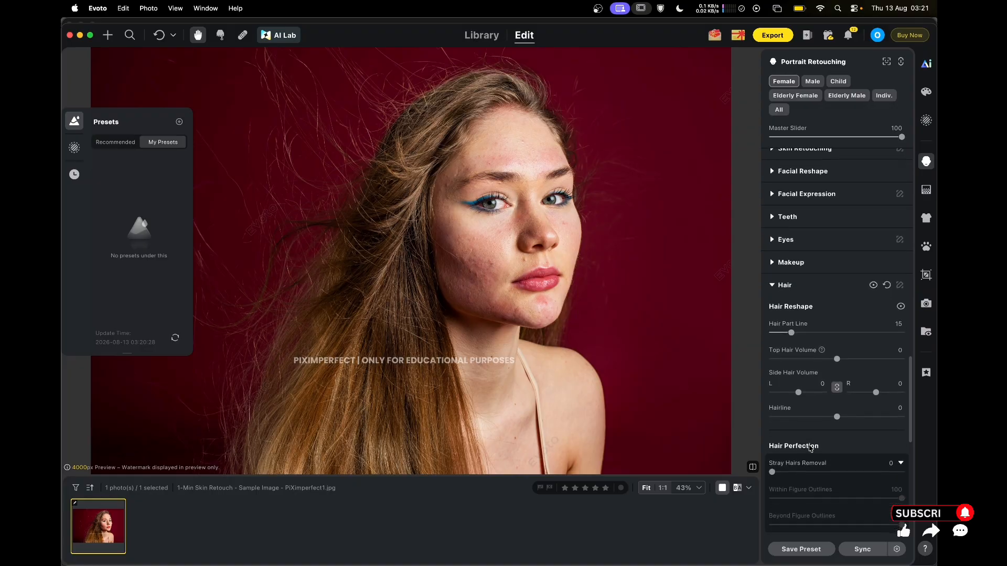
pyautogui.scroll(-3, 810, 448)
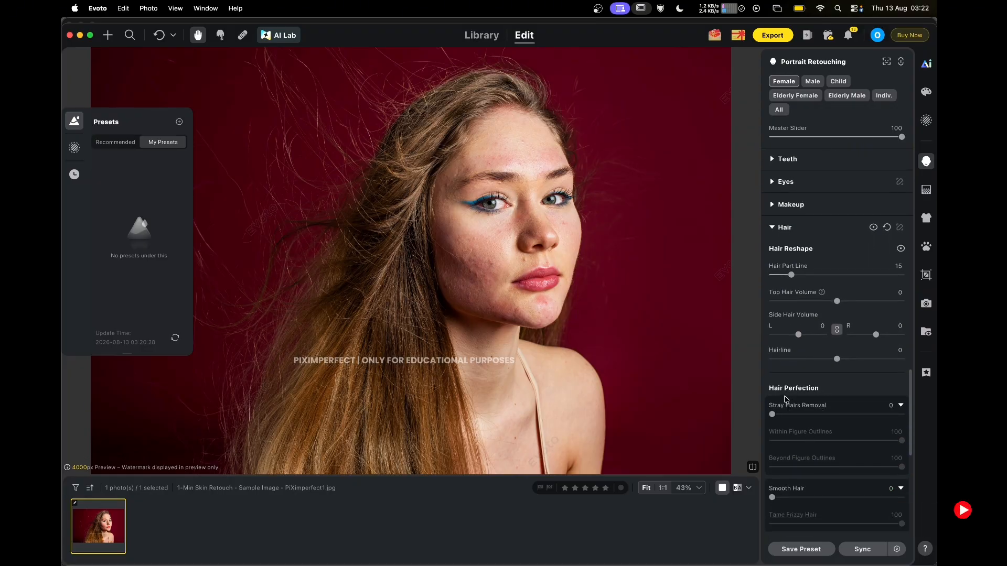
pyautogui.moveTo(802, 417); pyautogui.dragTo(903, 415)
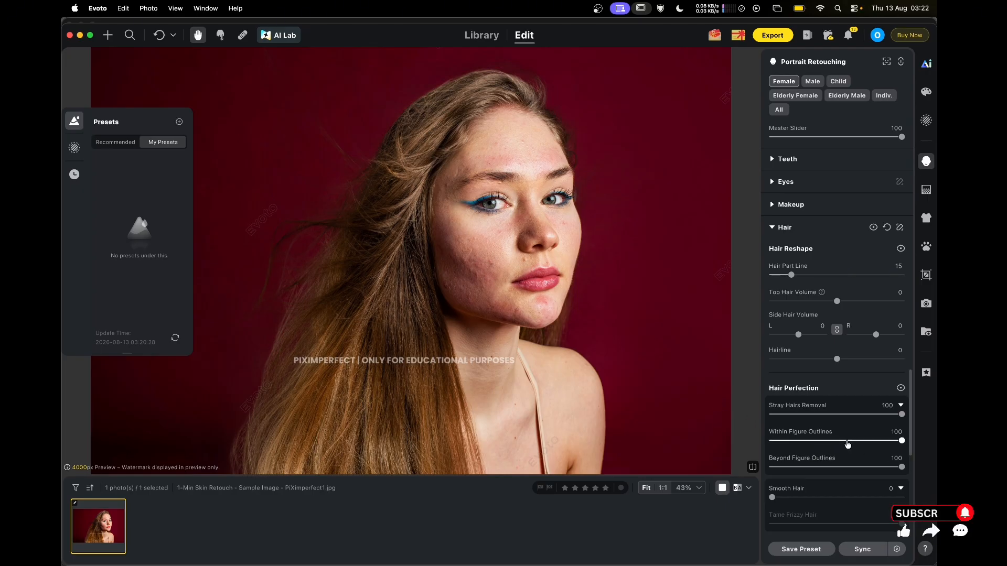
# Adjust stray hair removal to 33 for Within Figure Outlines and 86 for Beyond Figure Outlines
pyautogui.moveTo(848, 444); pyautogui.dragTo(793, 443)
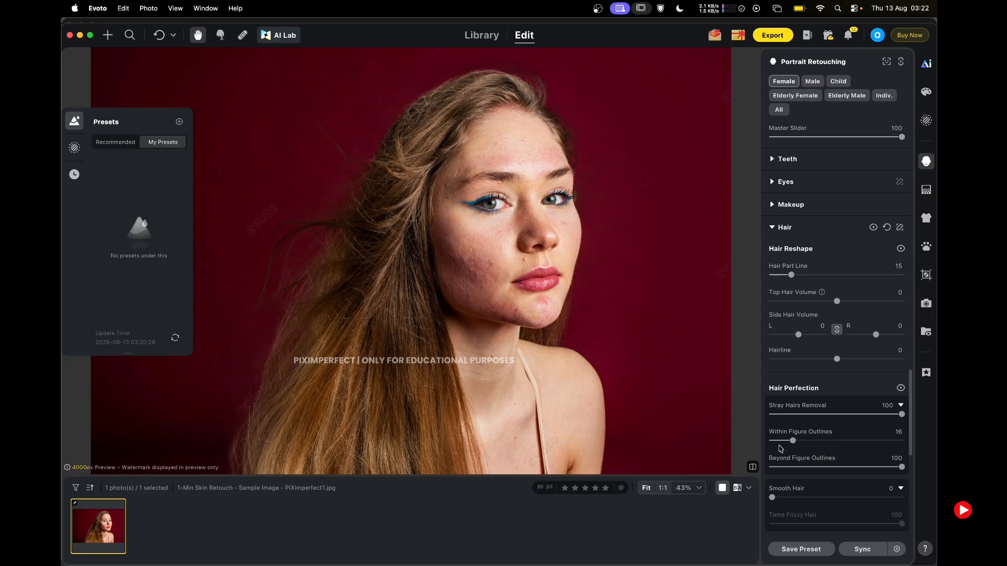
pyautogui.moveTo(784, 442); pyautogui.dragTo(815, 443)
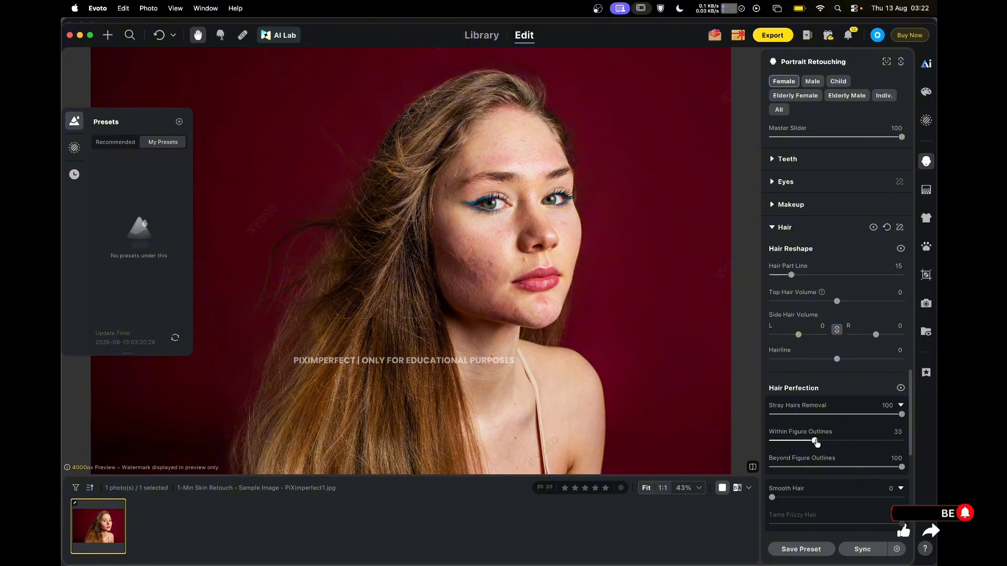
pyautogui.click(847, 466)
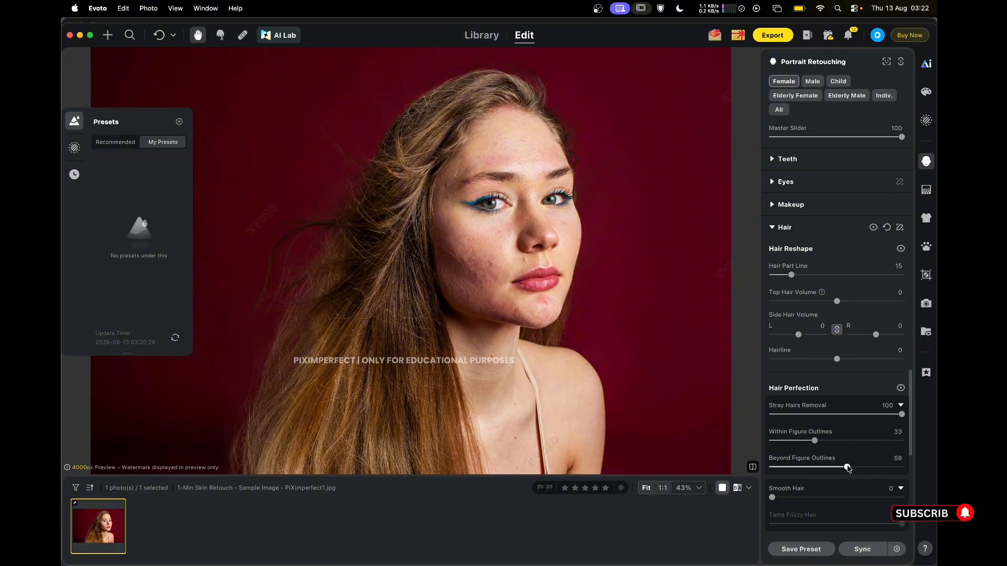
pyautogui.moveTo(848, 466)
pyautogui.mouseDown()
pyautogui.moveTo(827, 468)
pyautogui.moveTo(840, 468)
pyautogui.mouseUp()
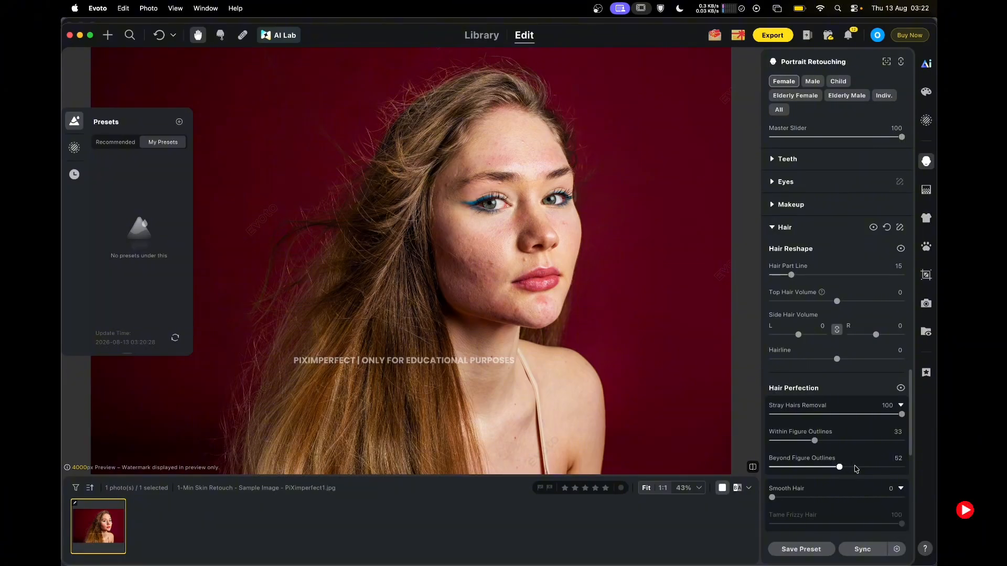
pyautogui.click(855, 468)
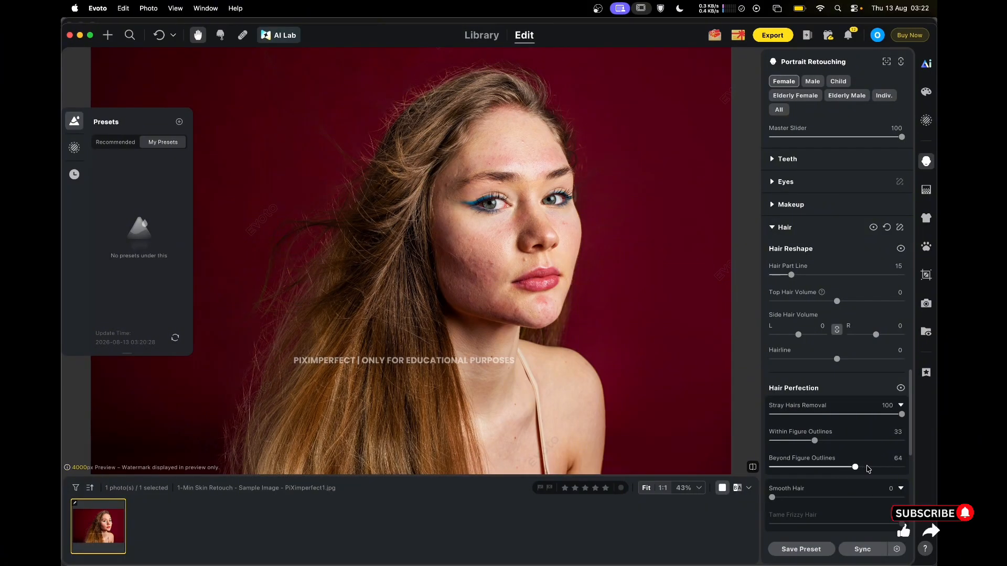
pyautogui.click(867, 468)
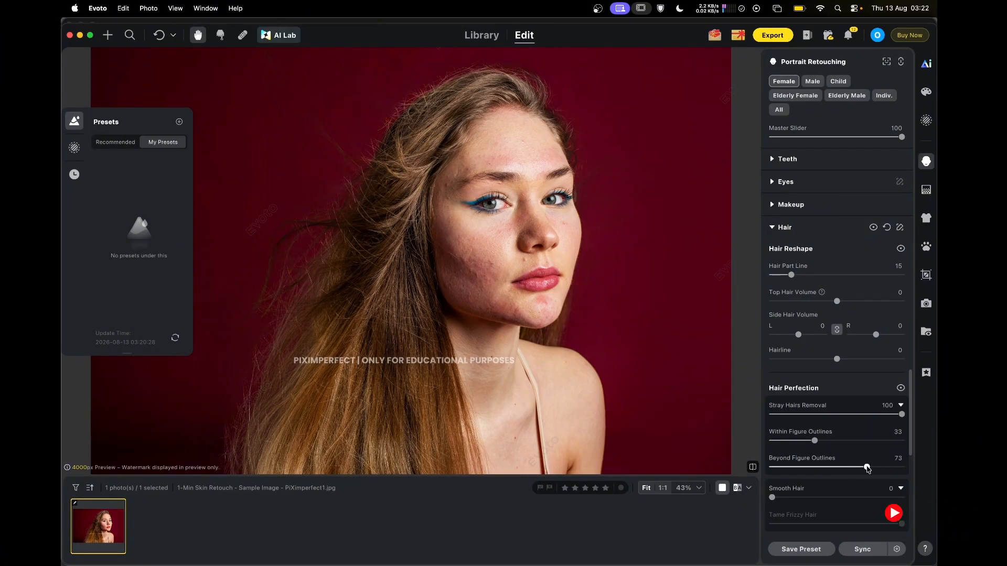
pyautogui.click(876, 468)
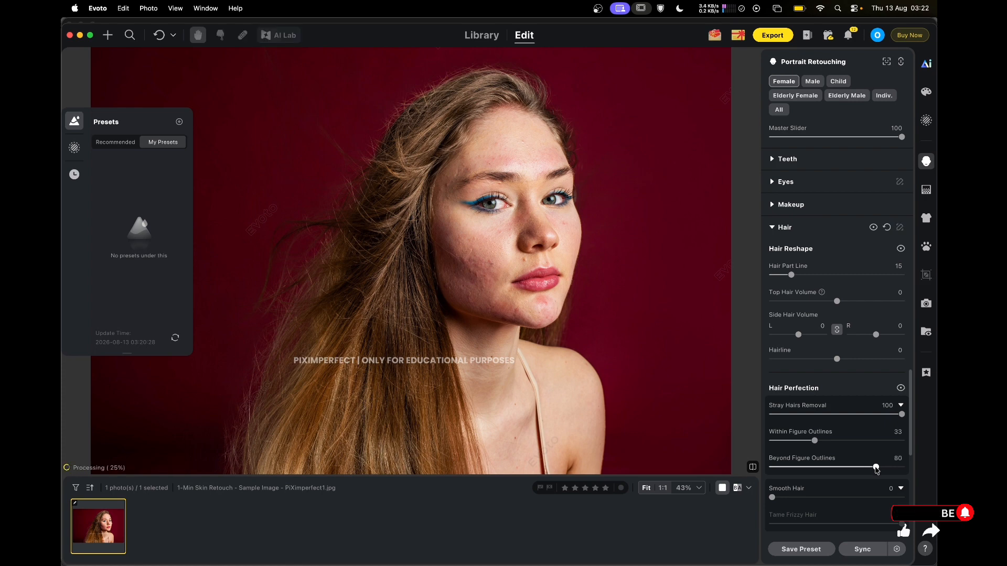
pyautogui.click(883, 468)
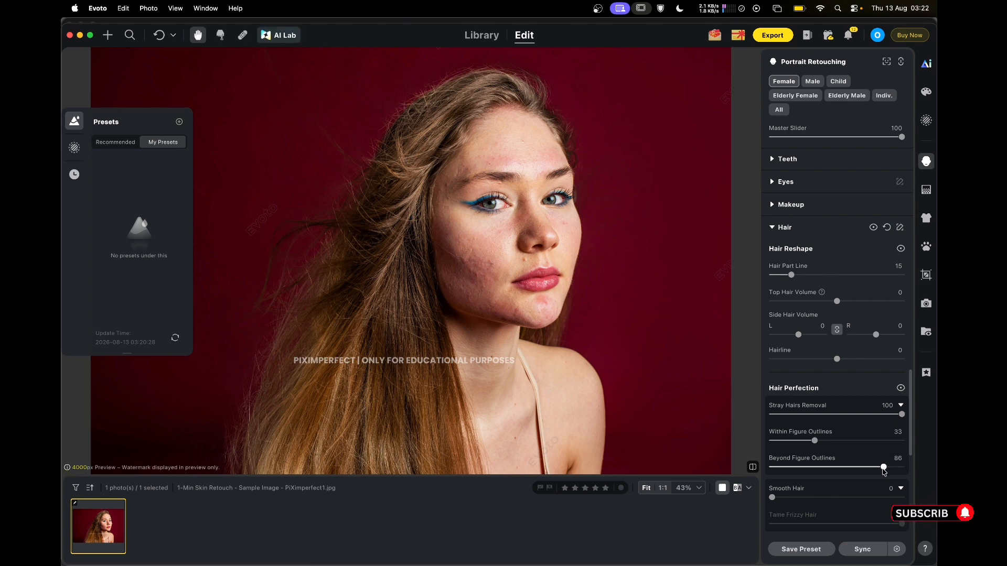
# Raise Within Figure Outlines for the stray hair removal to 74
pyautogui.click(831, 442)
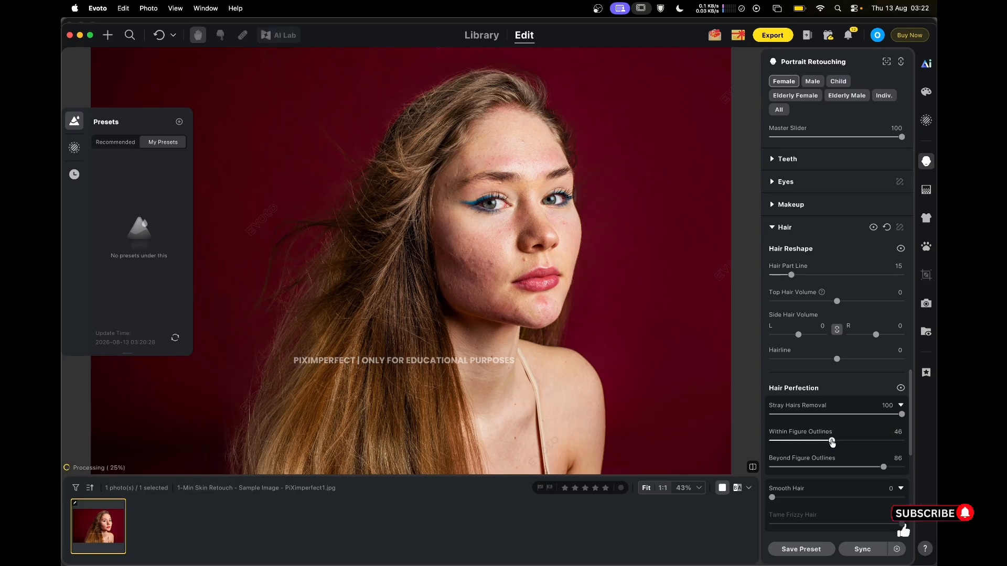
pyautogui.moveTo(831, 442); pyautogui.dragTo(852, 443)
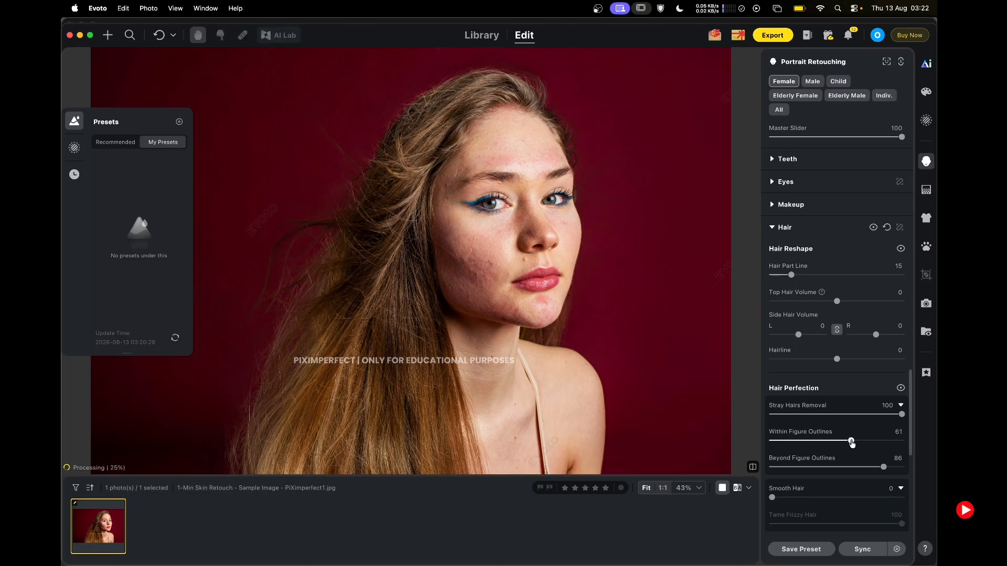
pyautogui.click(868, 443)
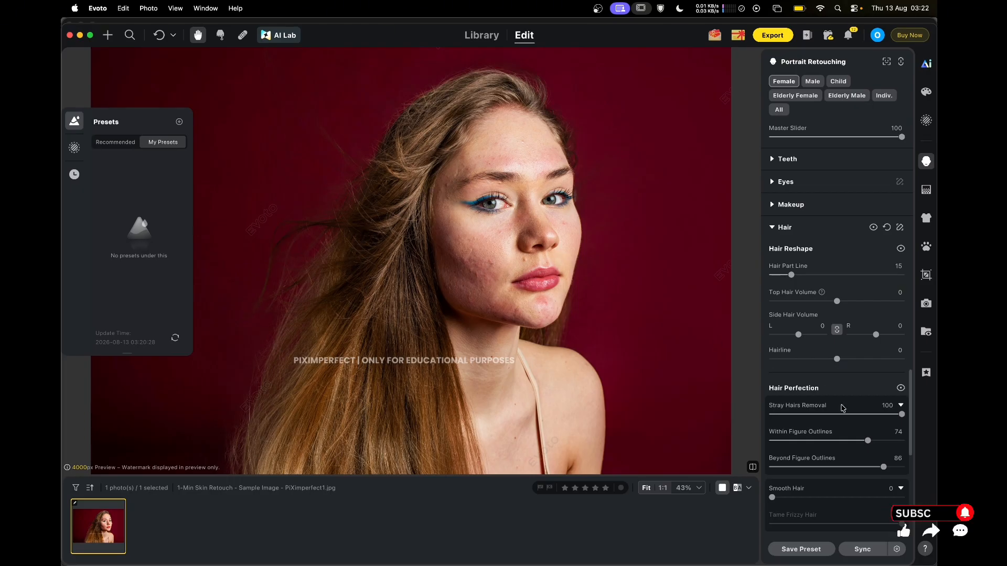
# Reset Hair Part Line under Hair Reshape to 0
pyautogui.scroll(-1, 801, 498)
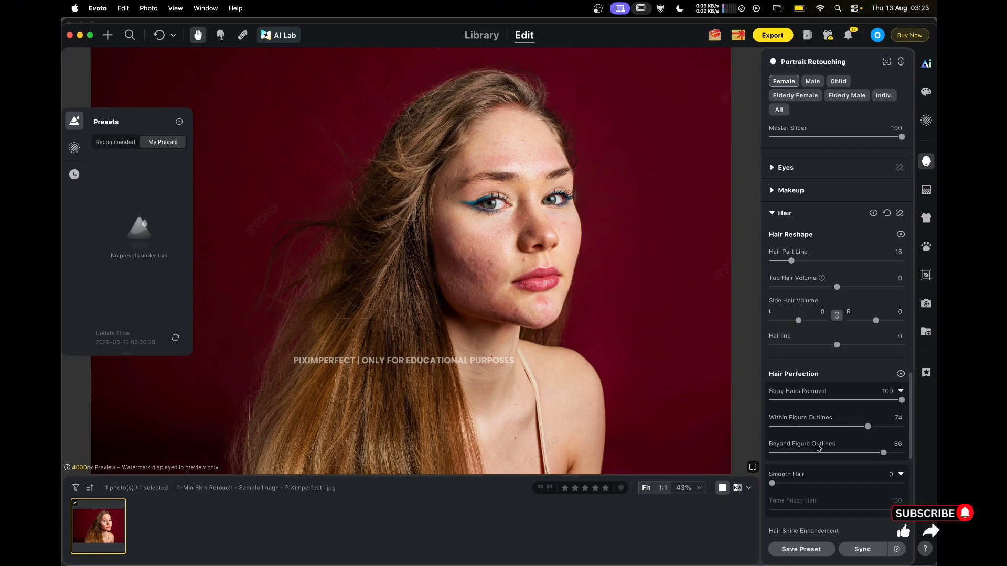
pyautogui.scroll(-2, 816, 447)
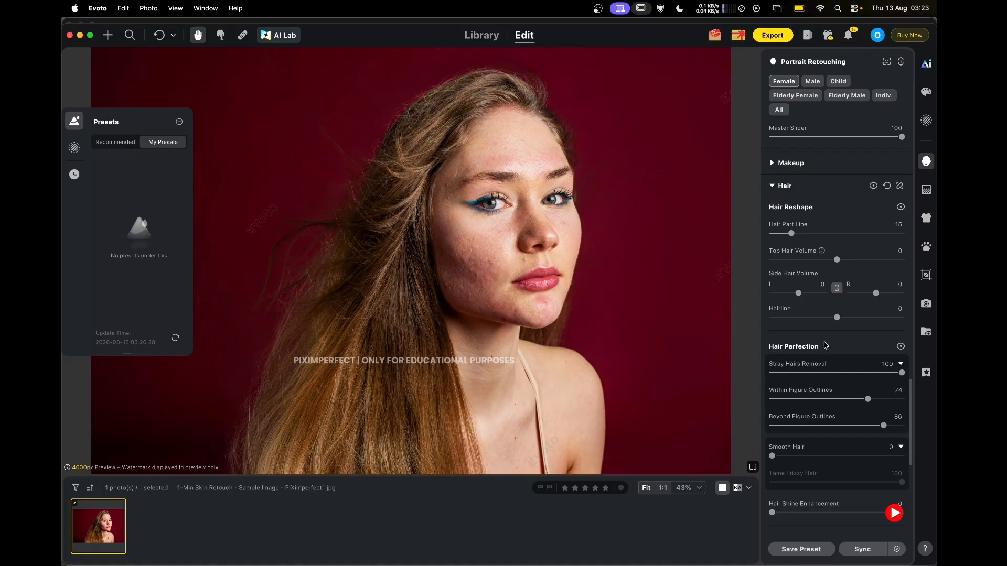
pyautogui.scroll(1, 807, 279)
pyautogui.scroll(2, 808, 279)
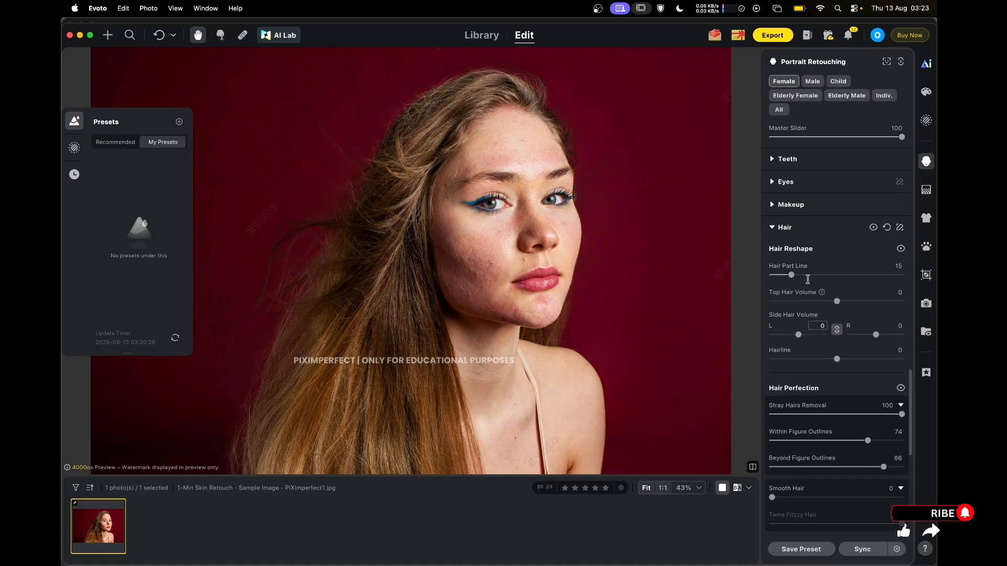
pyautogui.moveTo(791, 275); pyautogui.dragTo(767, 277)
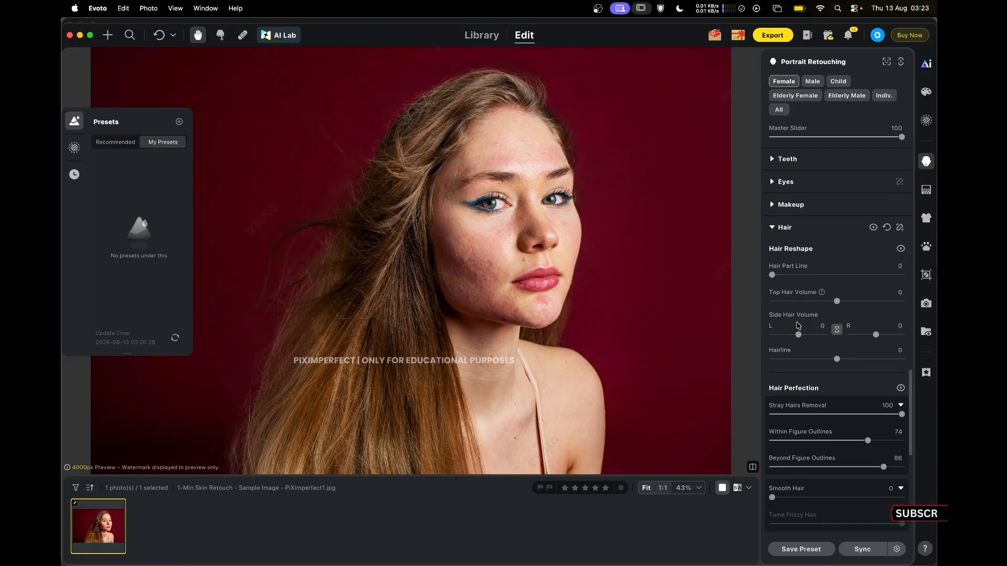
# Set Smooth Hair under Hair Perfection to 23
pyautogui.scroll(-6, 801, 351)
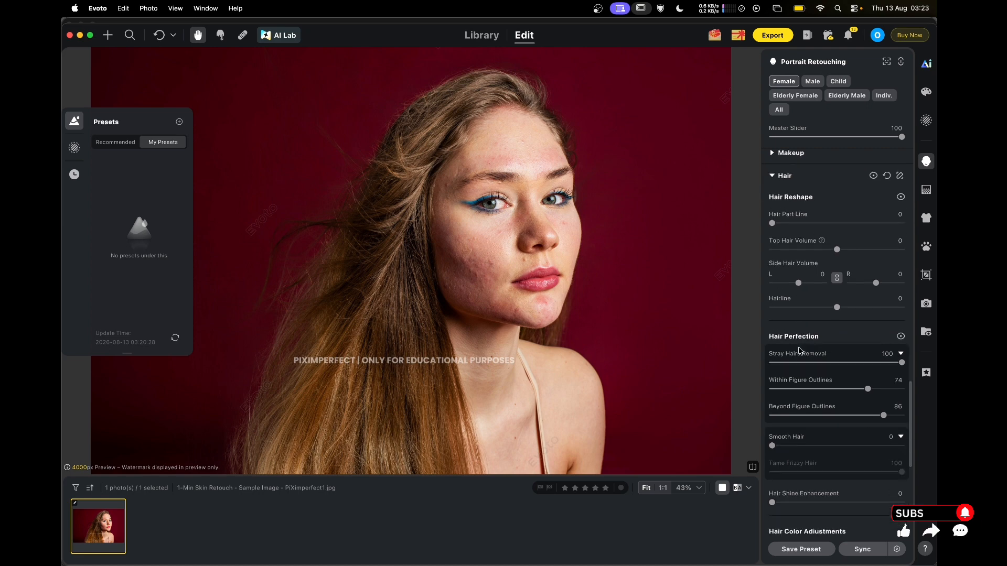
pyautogui.scroll(-2, 800, 351)
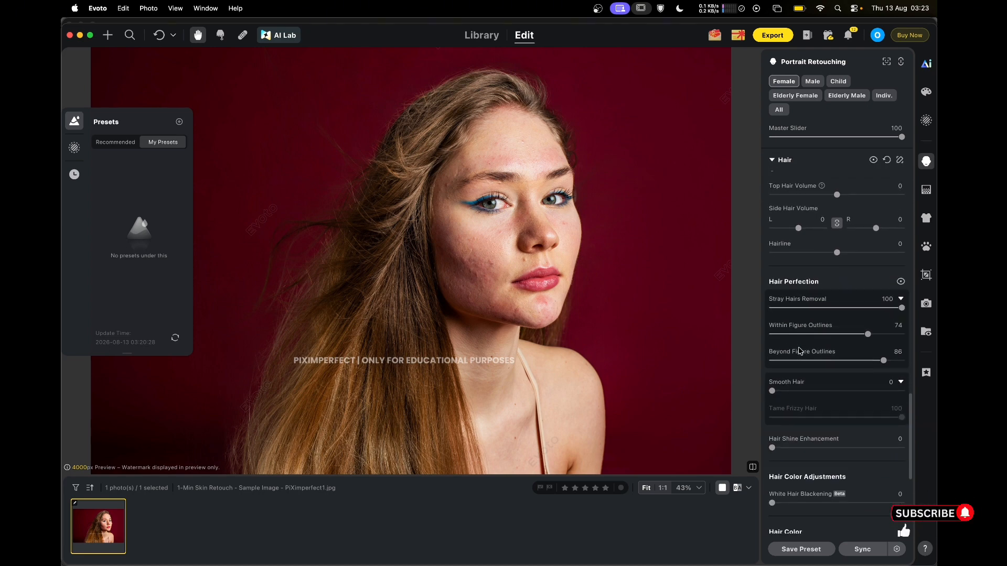
pyautogui.click(791, 378)
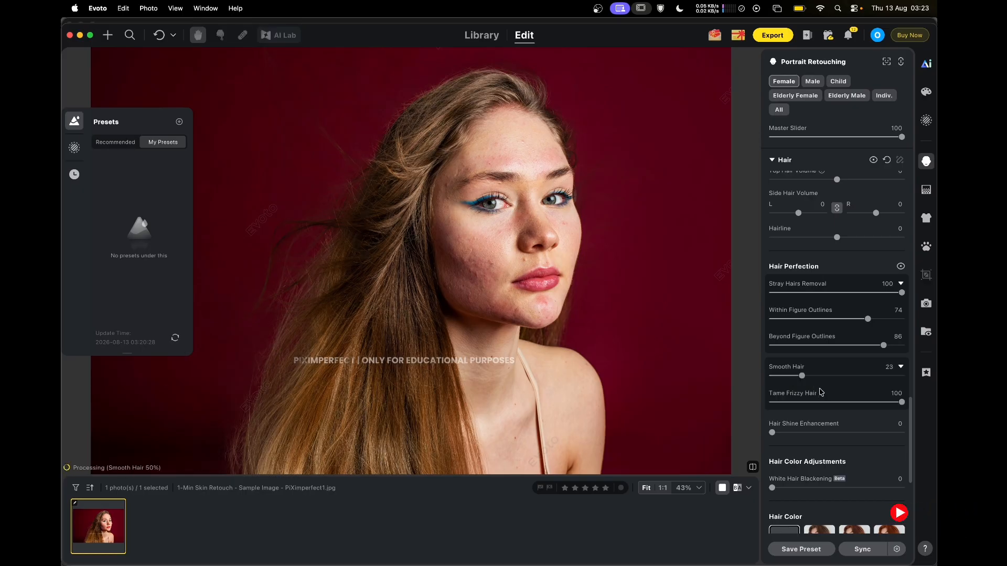
# Set Smooth Hair to 77 and Tame Frizzy Hair to 60 under Hair Perfection
pyautogui.moveTo(872, 403); pyautogui.dragTo(818, 403)
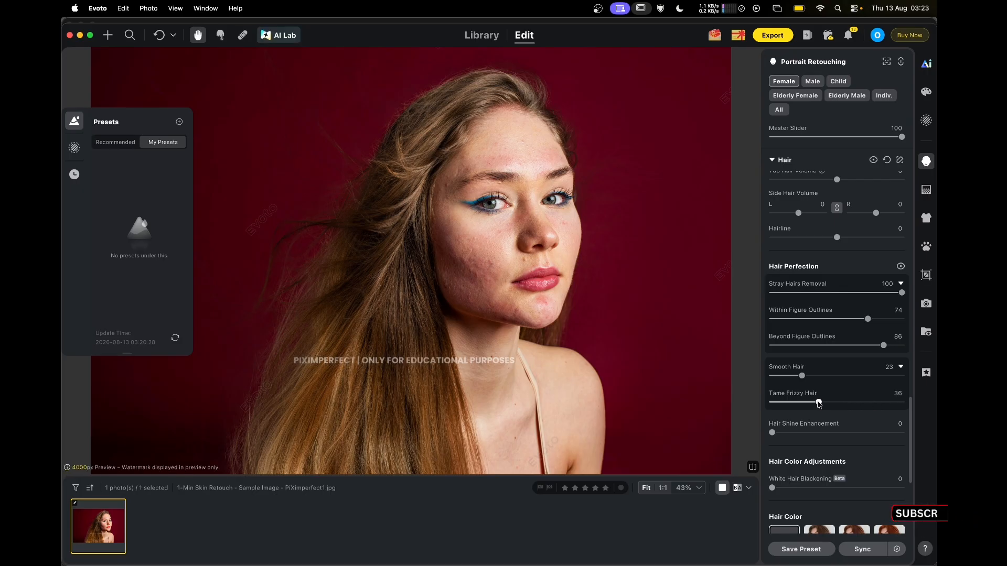
pyautogui.click(848, 380)
pyautogui.moveTo(802, 375); pyautogui.dragTo(856, 382)
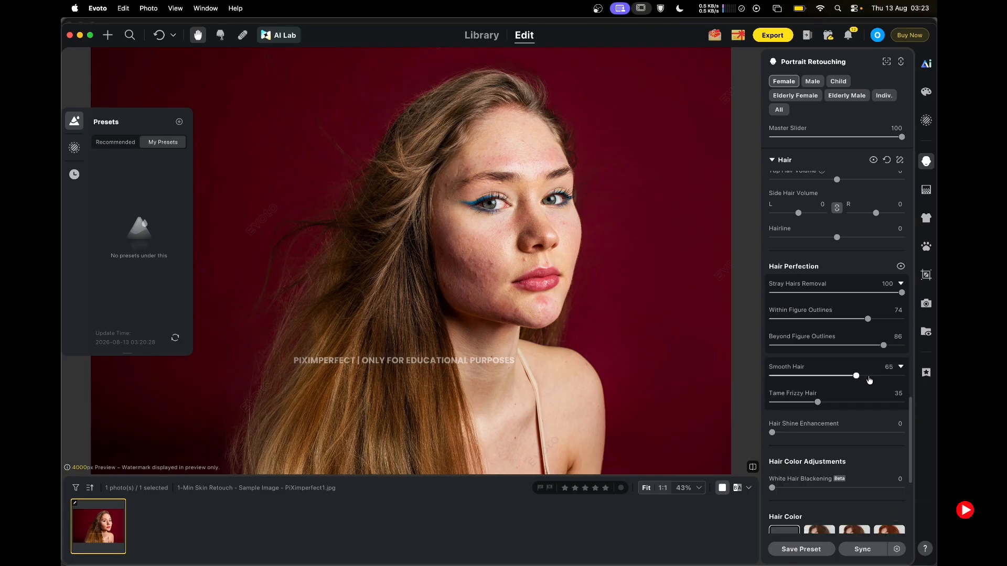
pyautogui.click(871, 376)
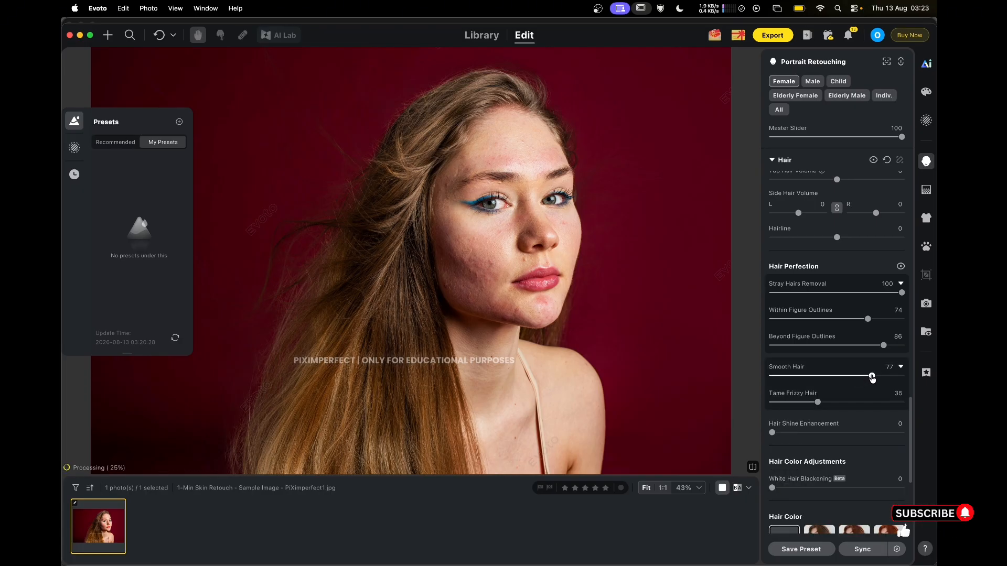
pyautogui.click(834, 402)
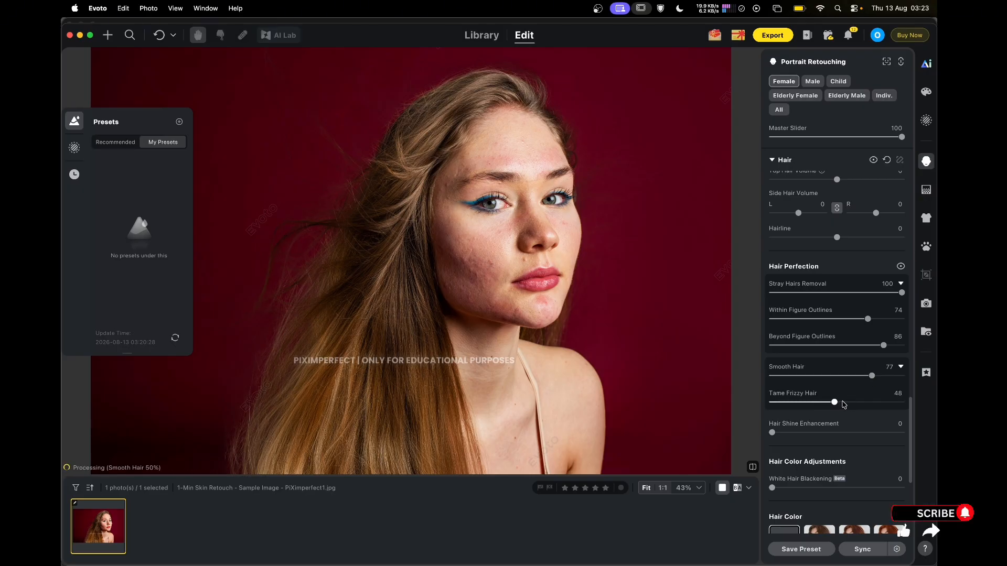
pyautogui.click(843, 402)
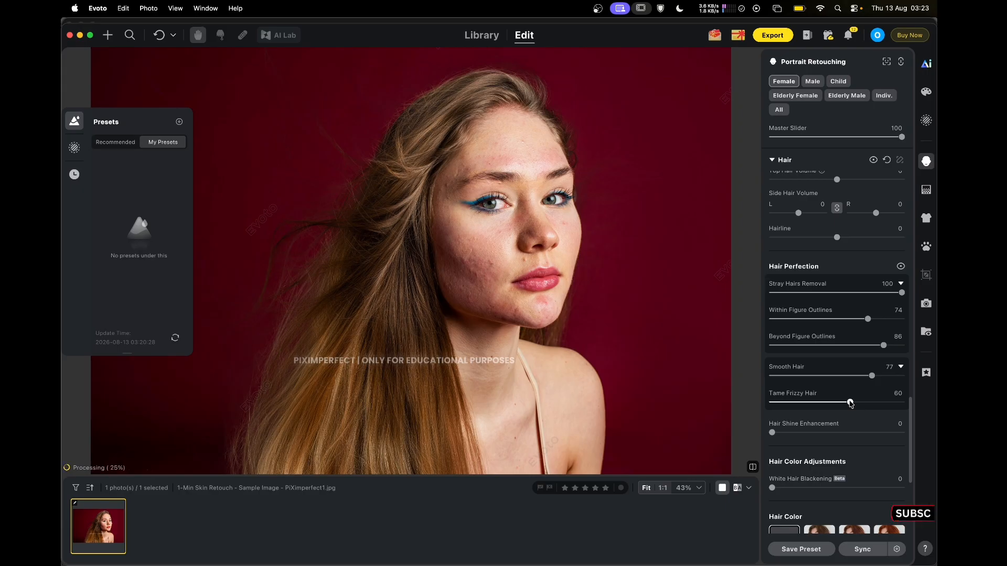
pyautogui.click(850, 403)
# Raise both Within Figure Outlines and Beyond Figure Outlines for the stray hair removal to 100
pyautogui.click(886, 319)
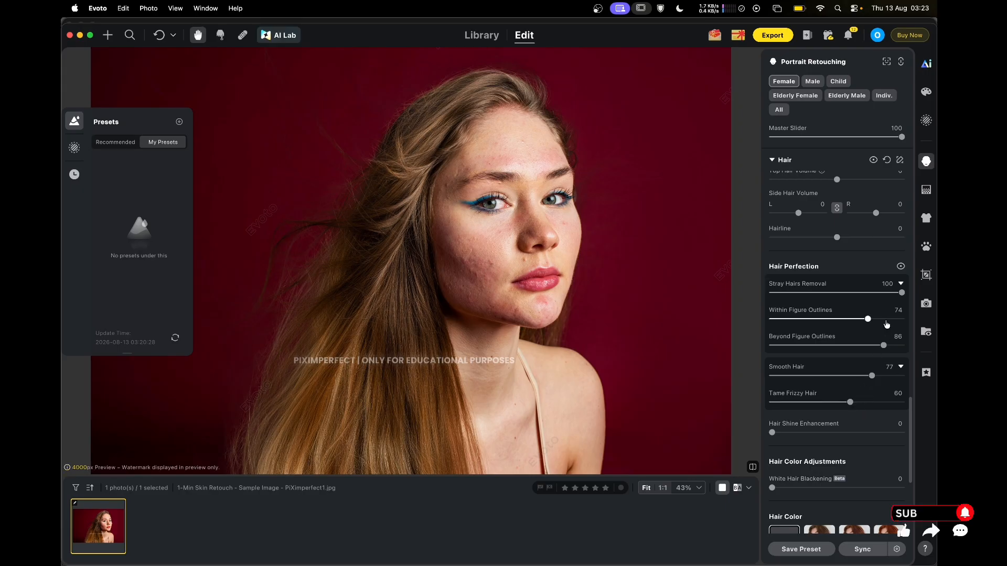
pyautogui.moveTo(886, 320); pyautogui.dragTo(902, 345)
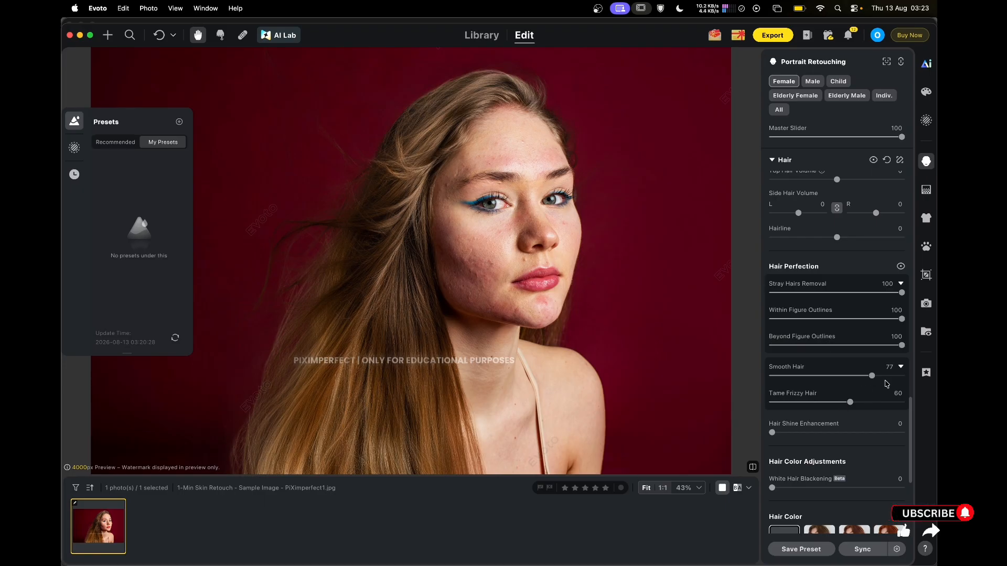
# Increase Smooth Hair to 92 and Tame Frizzy Hair to 93
pyautogui.click(891, 376)
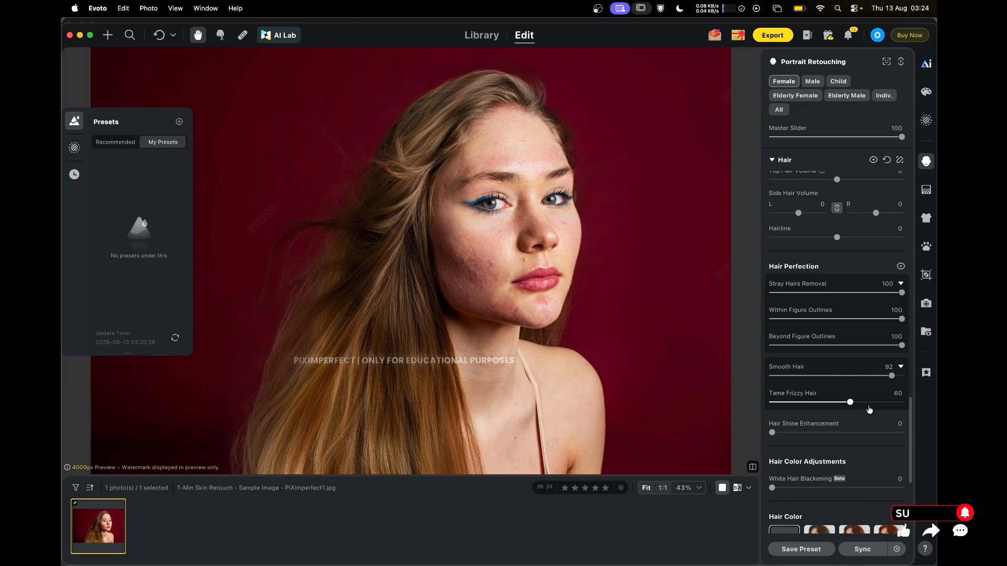
pyautogui.click(867, 403)
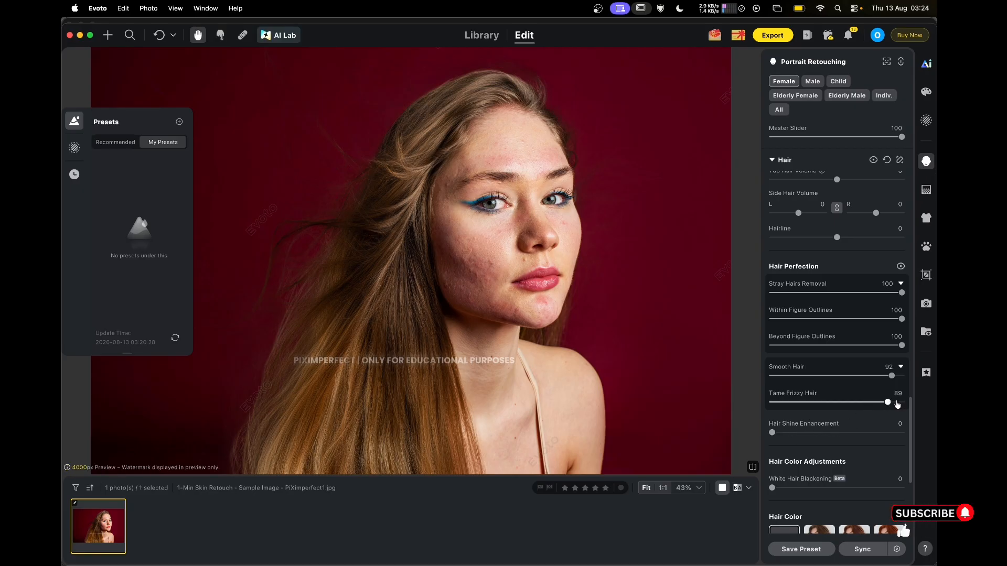
pyautogui.moveTo(898, 405); pyautogui.dragTo(893, 403)
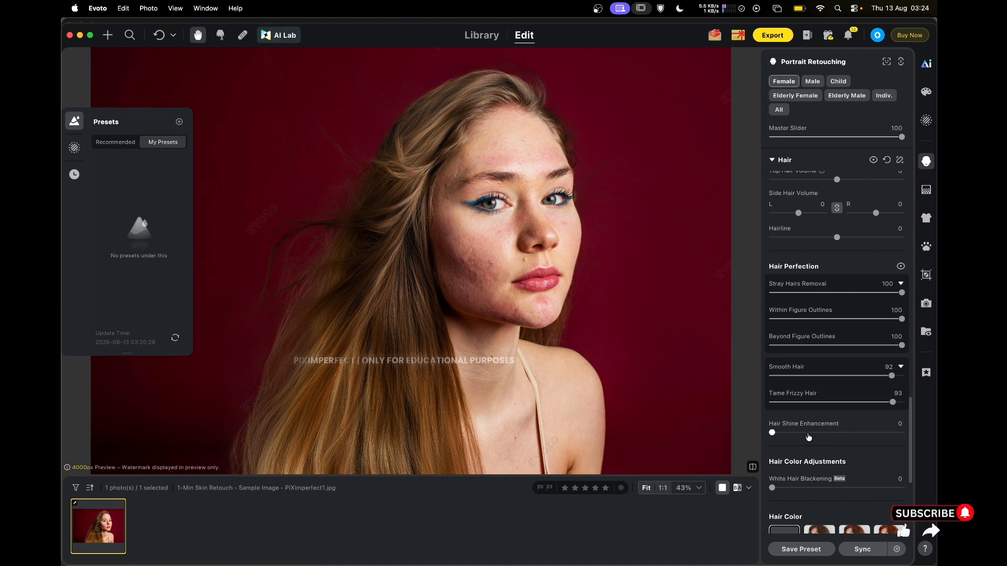
# Set Hair Shine Enhancement under Hair Perfection to 40
pyautogui.moveTo(789, 435); pyautogui.dragTo(804, 436)
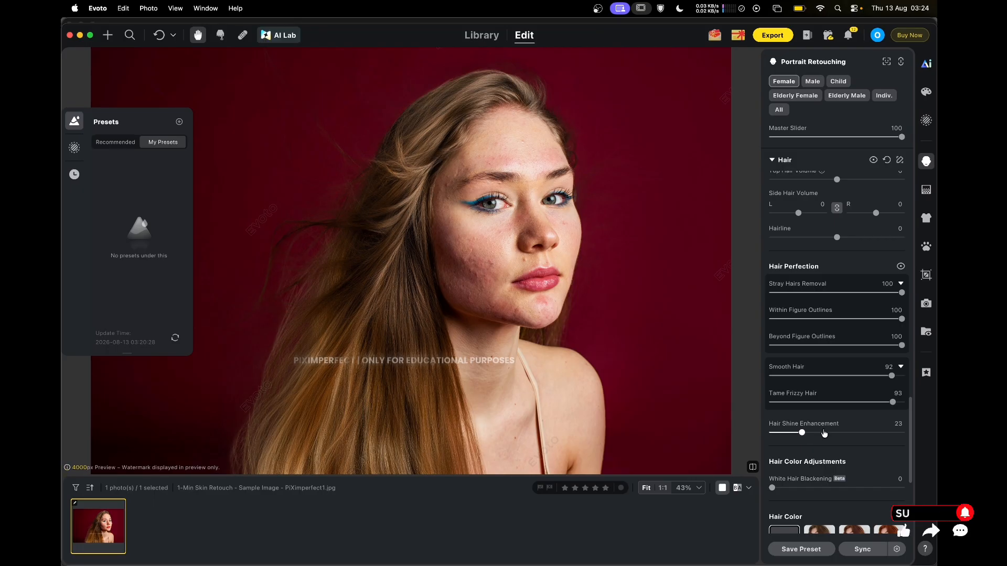
pyautogui.click(825, 432)
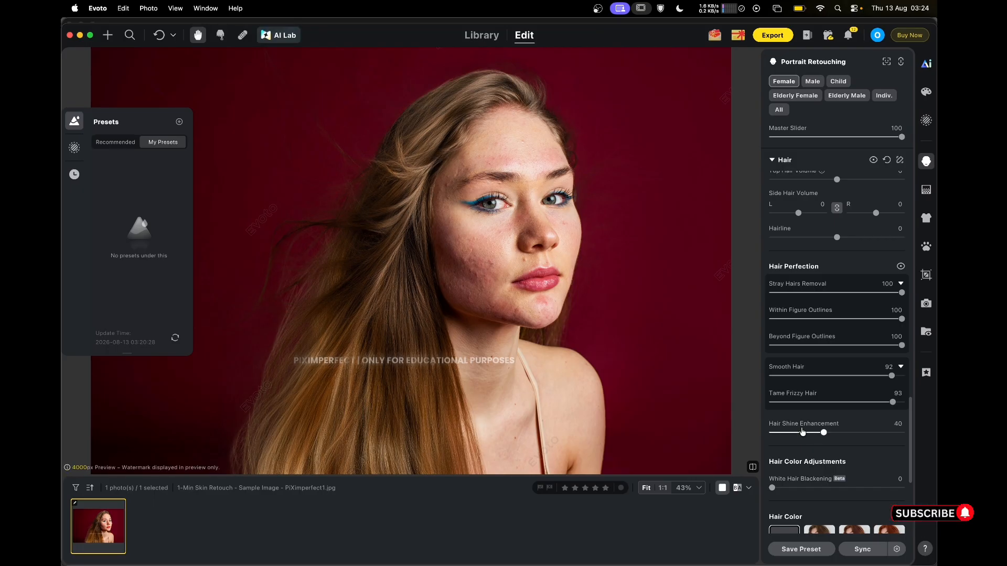
# Compare the retouched portrait with the original by toggling the before/after view twice, ending on the retouched version
pyautogui.press('\\')
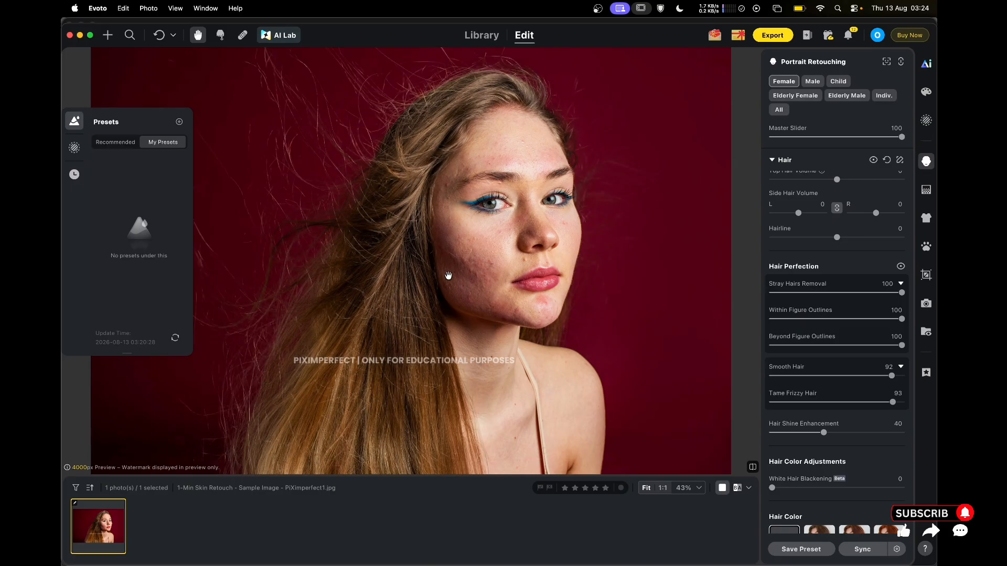
pyautogui.press('\\')
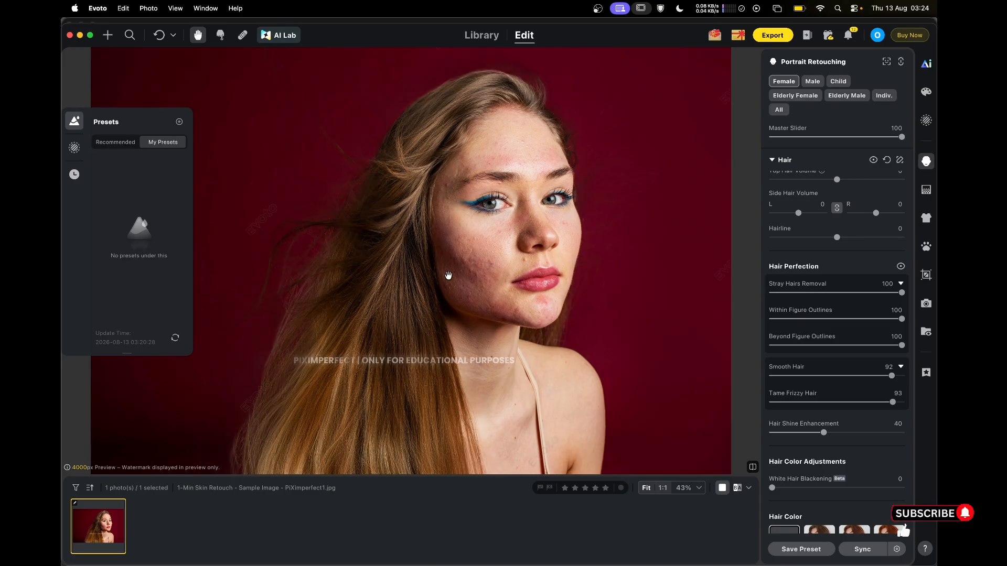
pyautogui.press('\\')
pyautogui.press('\\')
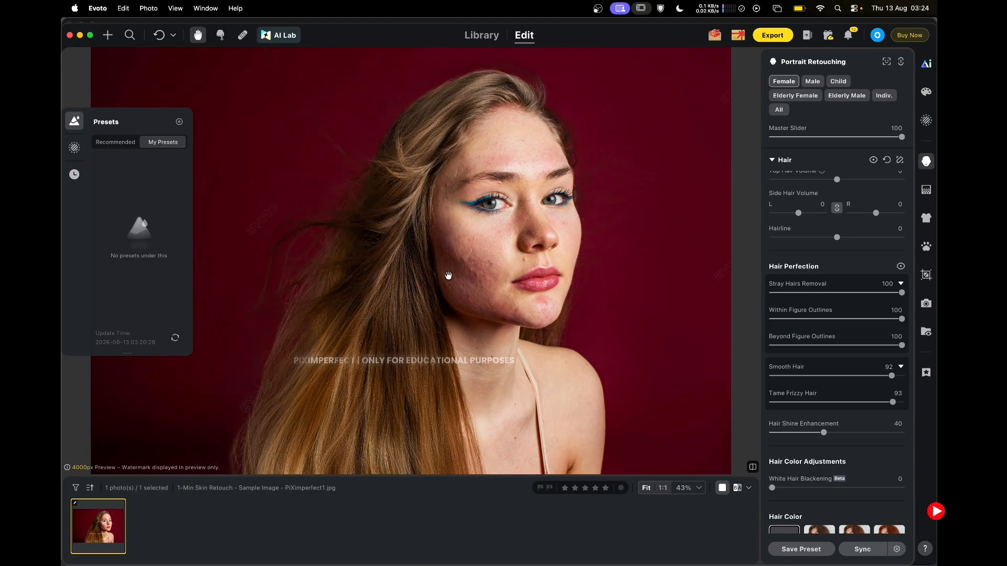